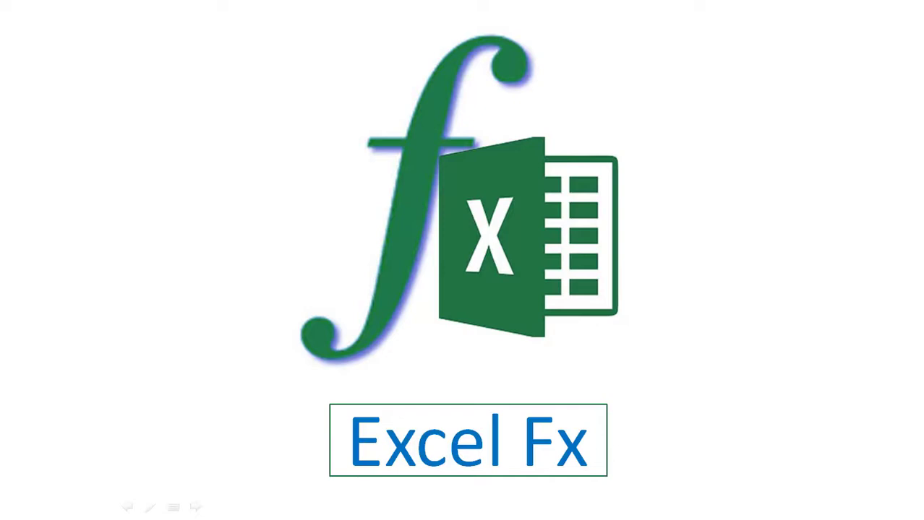
# - Advance past the Excel Fx logo to the 'Randomly generated letter & word' title slide
pyautogui.press('Right')
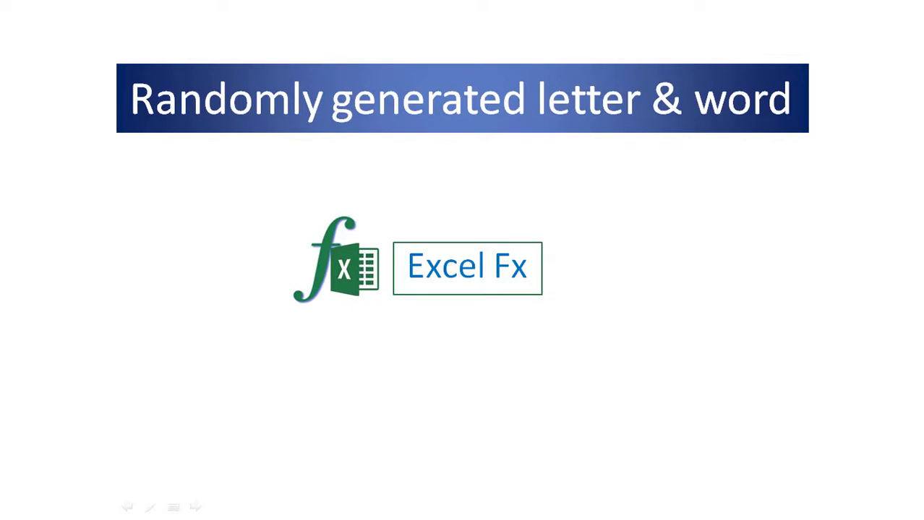
# - Advance the slideshow to the What You'll Learn slide
pyautogui.press('Right')
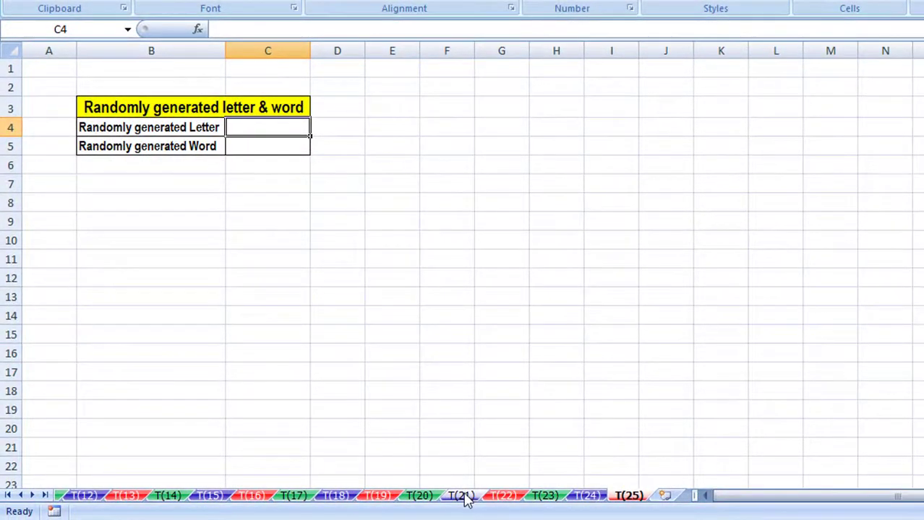
pyautogui.click(461, 496)
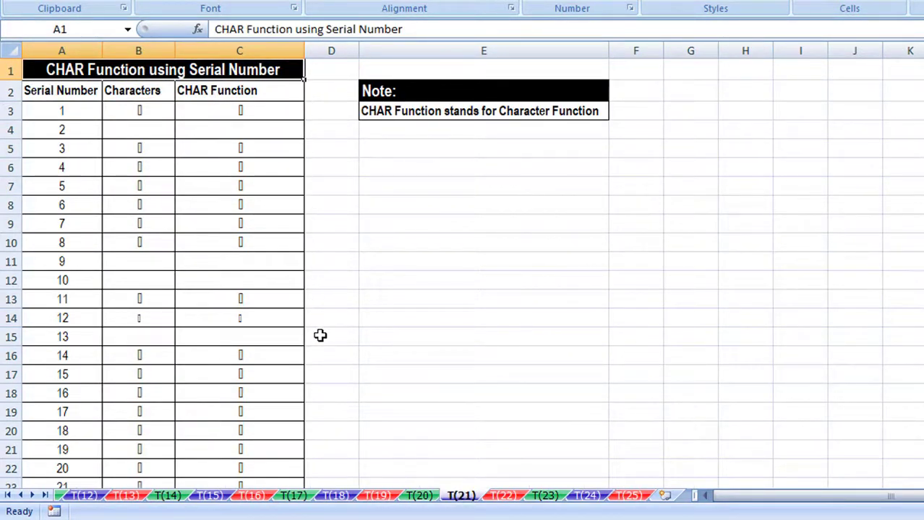
pyautogui.scroll(-11, 462, 268)
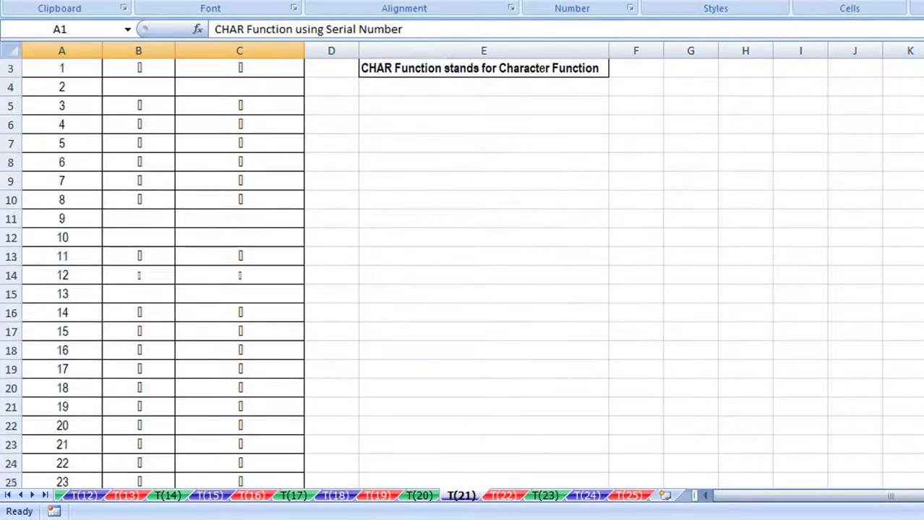
pyautogui.scroll(-11, 462, 267)
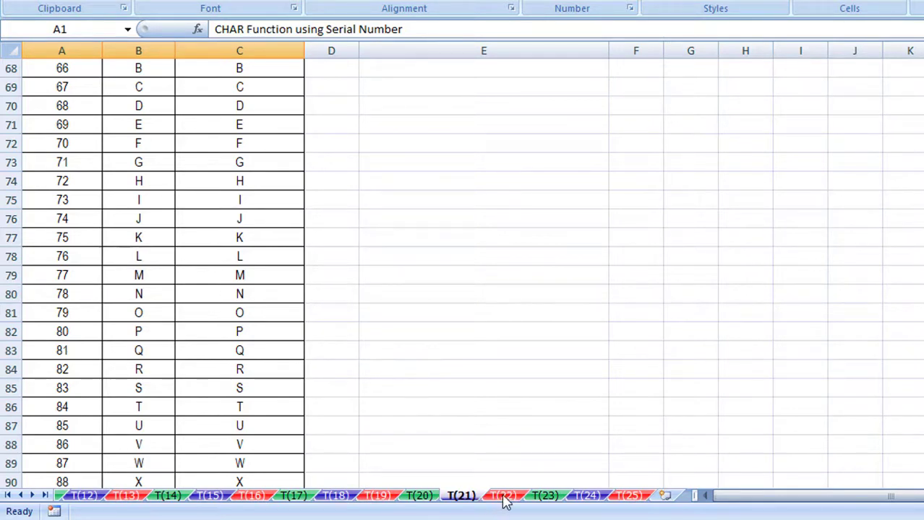
pyautogui.click(546, 498)
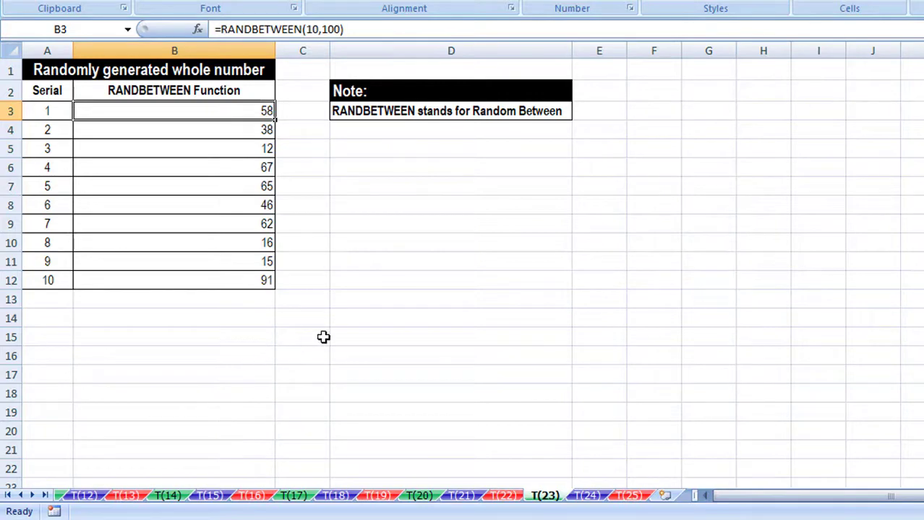
pyautogui.click(630, 496)
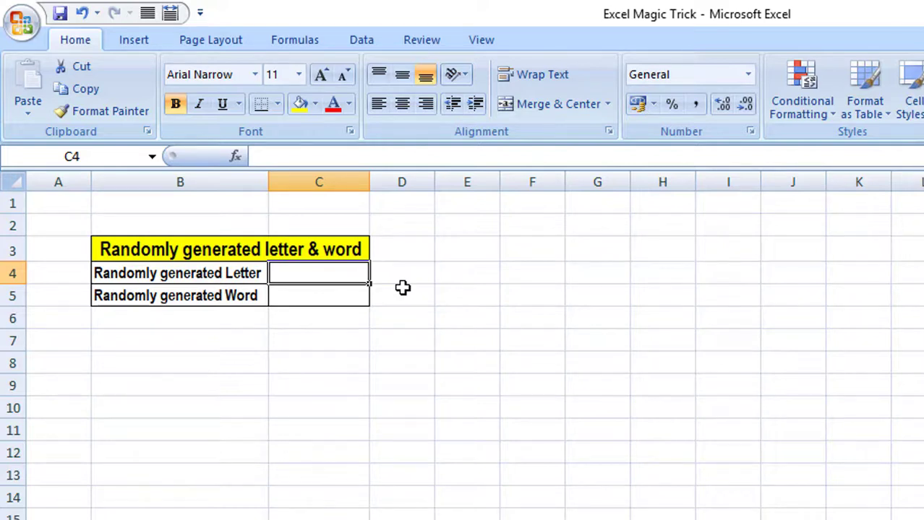
# - Enter =CHAR(RANDBETWEEN(65,90)) in C4 so it returns a random capital letter, currently C
pyautogui.write('=')
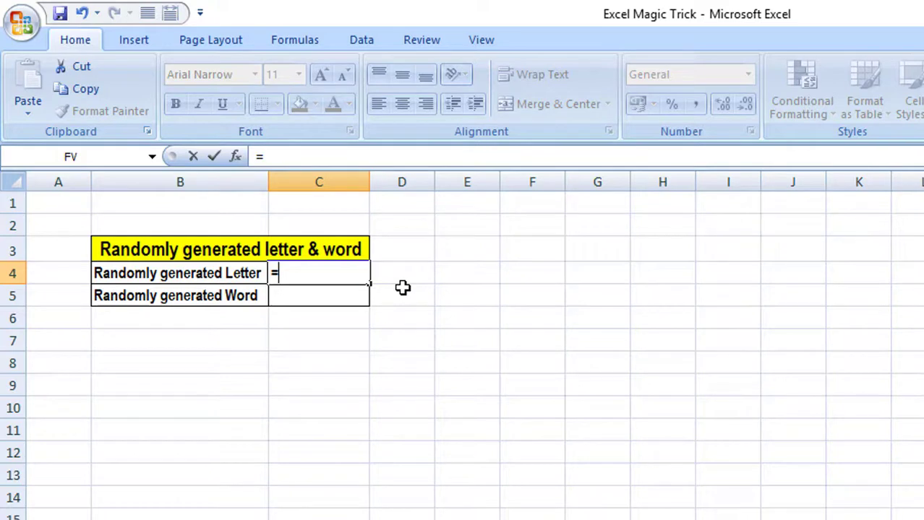
pyautogui.write('char')
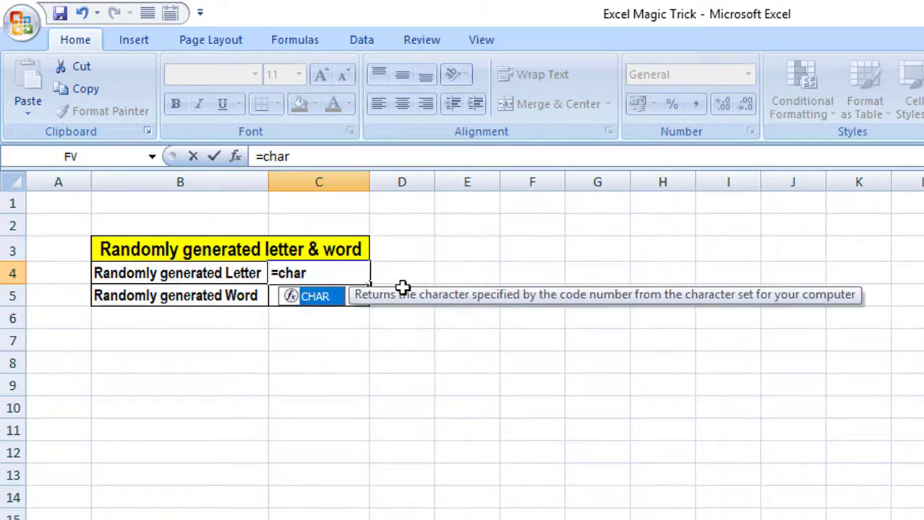
pyautogui.press('Tab')
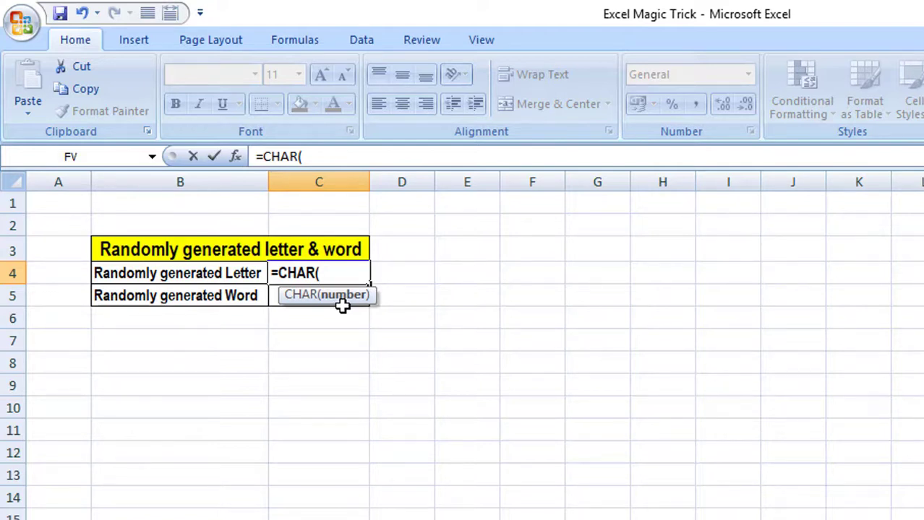
pyautogui.write('rand')
pyautogui.press('Down')
pyautogui.press('Tab')
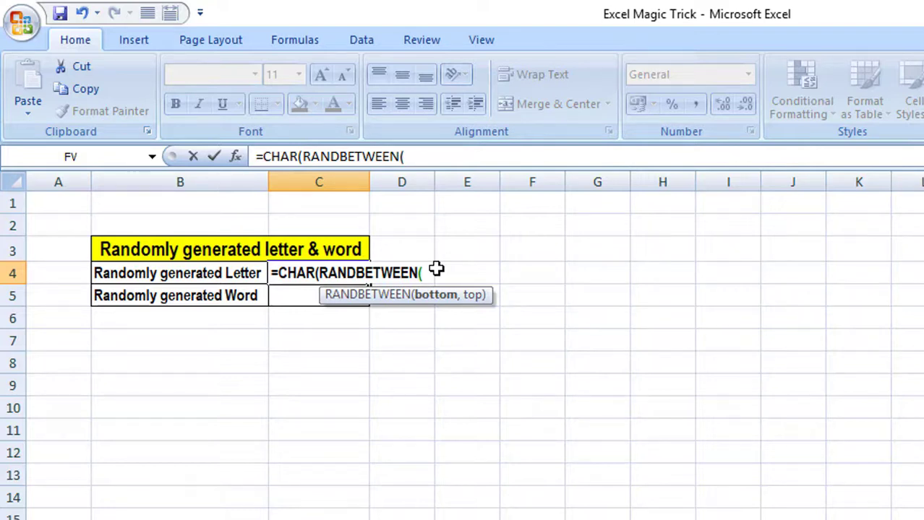
pyautogui.write('65,')
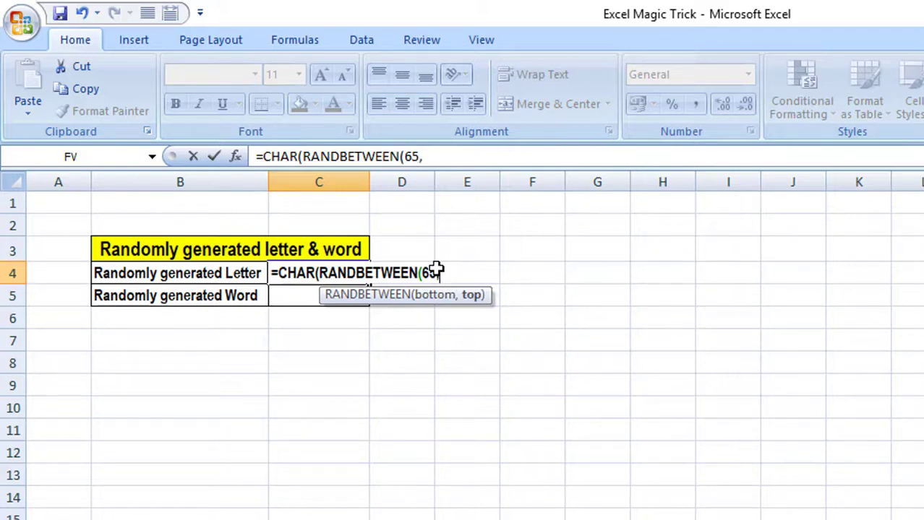
pyautogui.write('90)')
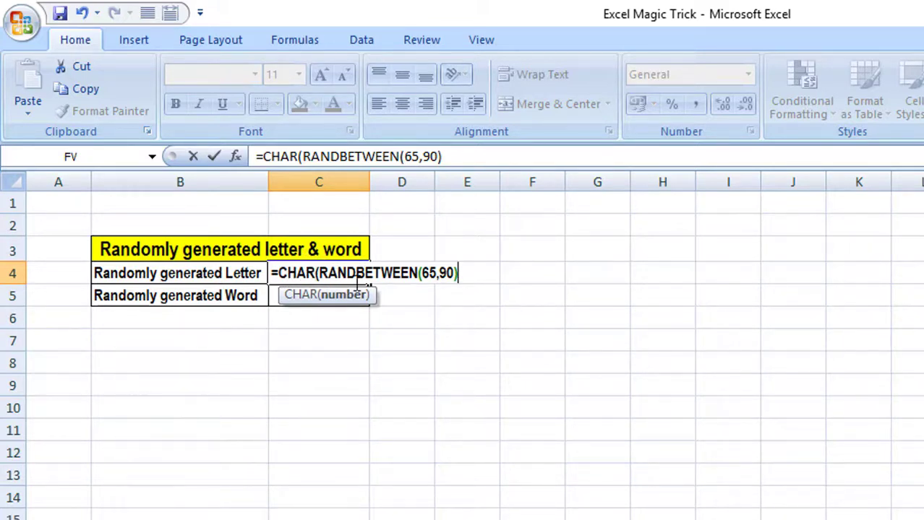
pyautogui.write(')')
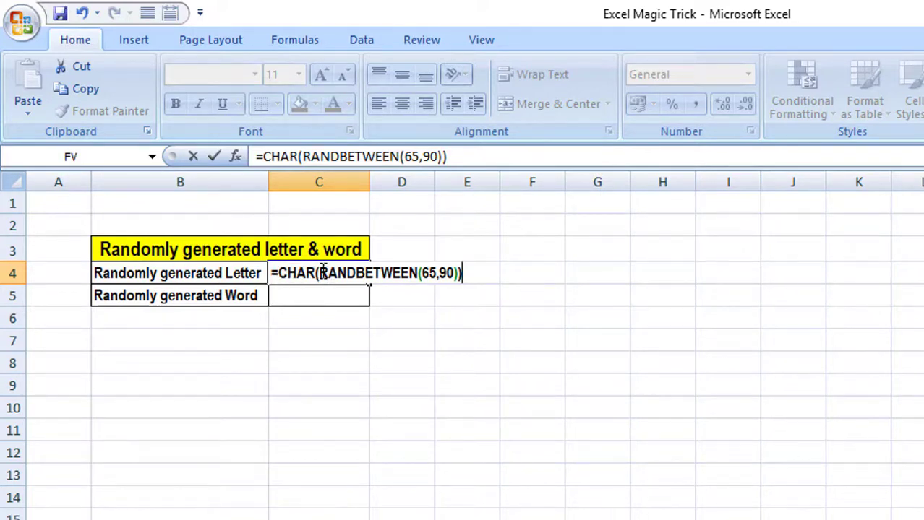
pyautogui.press('Return')
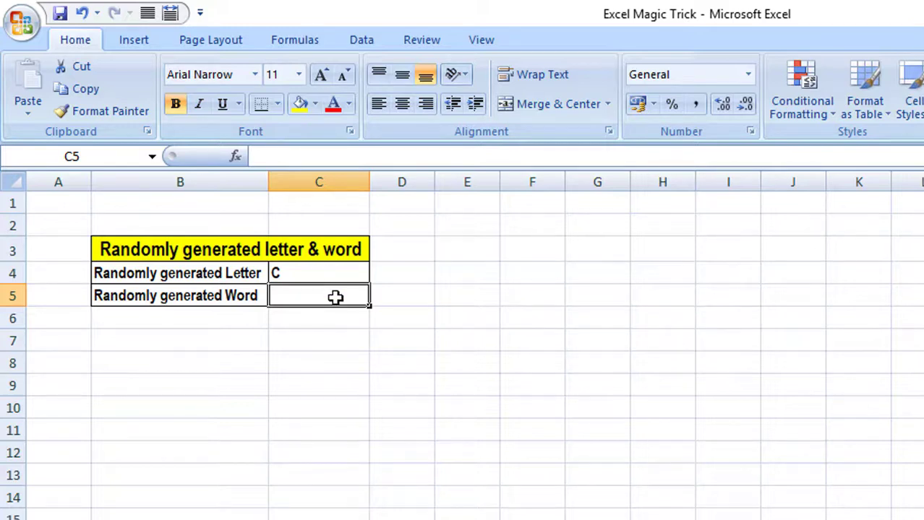
# - Force two recalculations with empty edits in C5 and C6, changing C4's letter to X
pyautogui.doubleClick(335, 297)
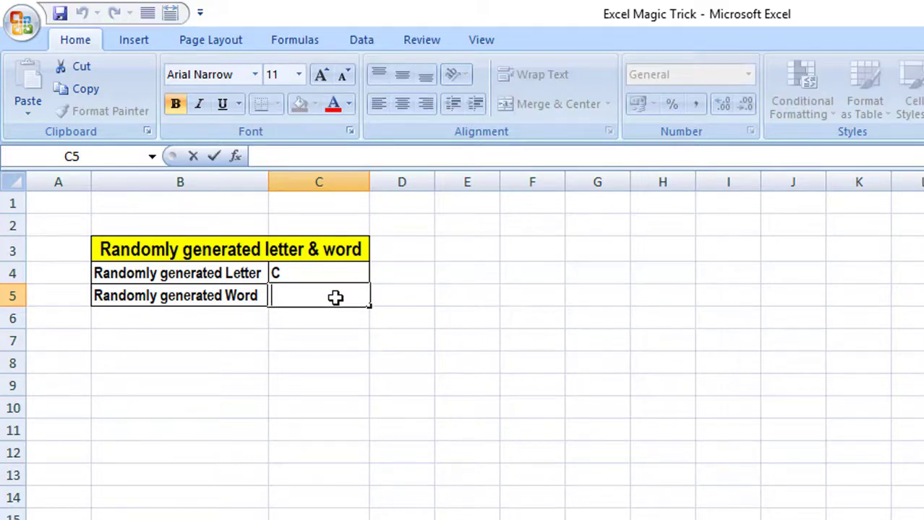
pyautogui.press('Return')
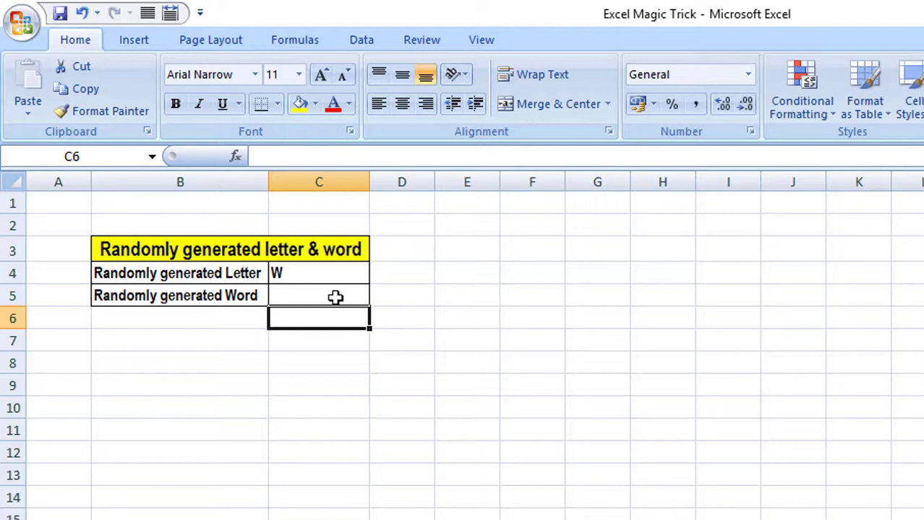
pyautogui.press('F2')
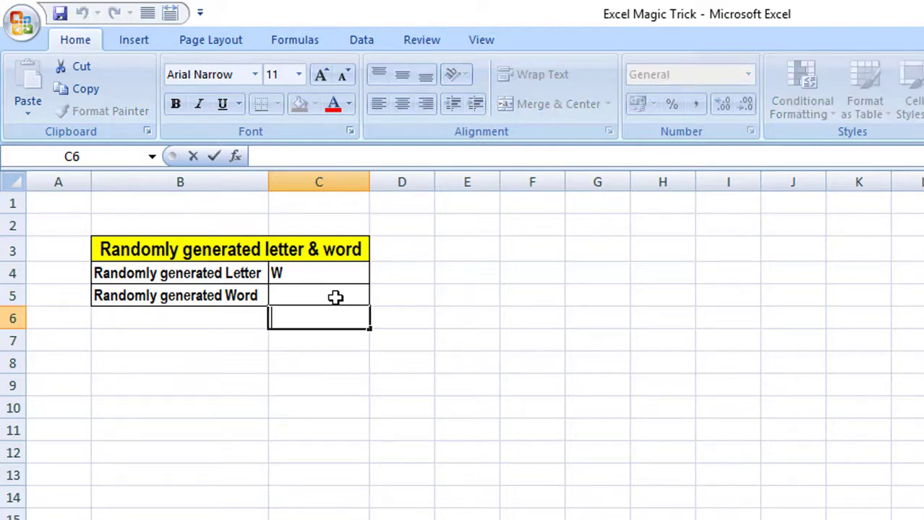
pyautogui.press('Return')
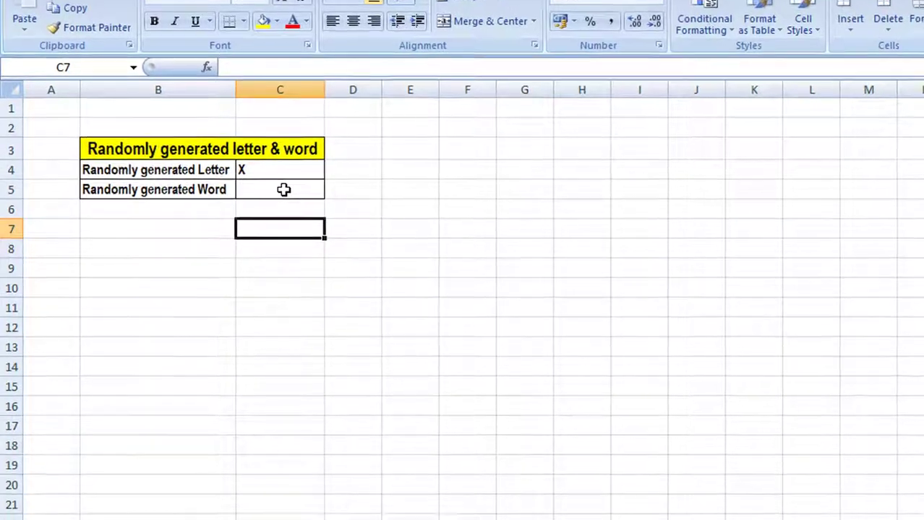
pyautogui.click(309, 258)
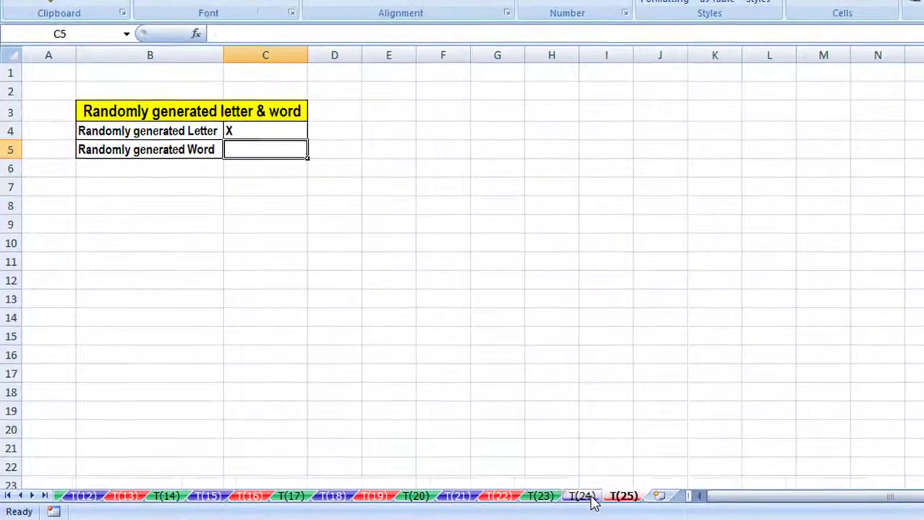
# - Inspect the CHOOSE month formula in E7 on sheet T(24), then return to T(25)
pyautogui.click(590, 497)
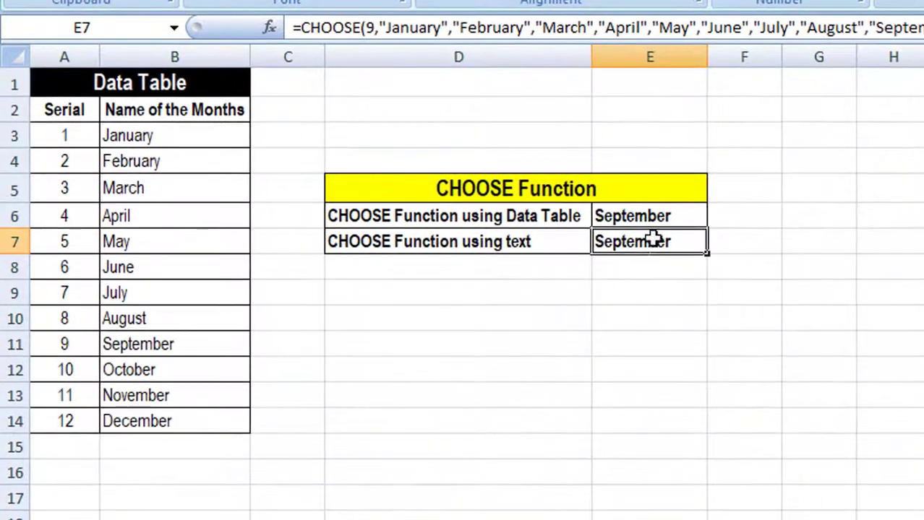
pyautogui.doubleClick(656, 242)
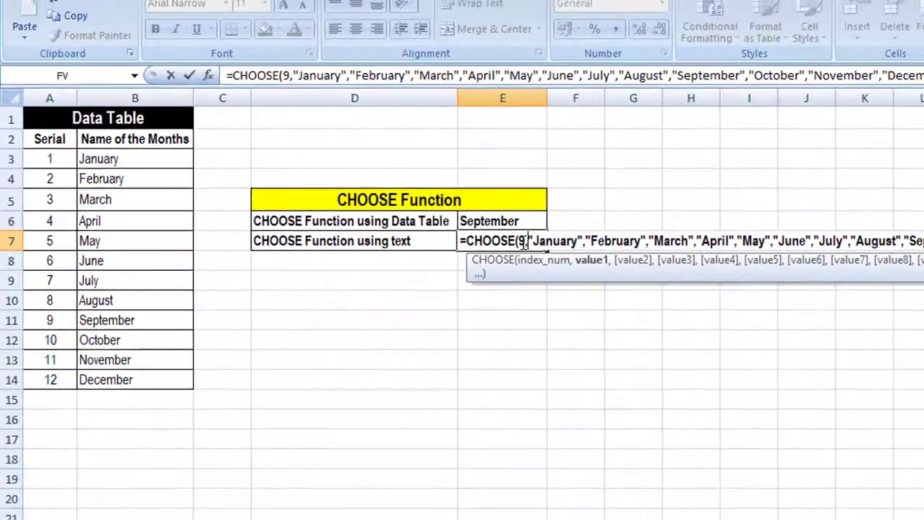
pyautogui.press('Return')
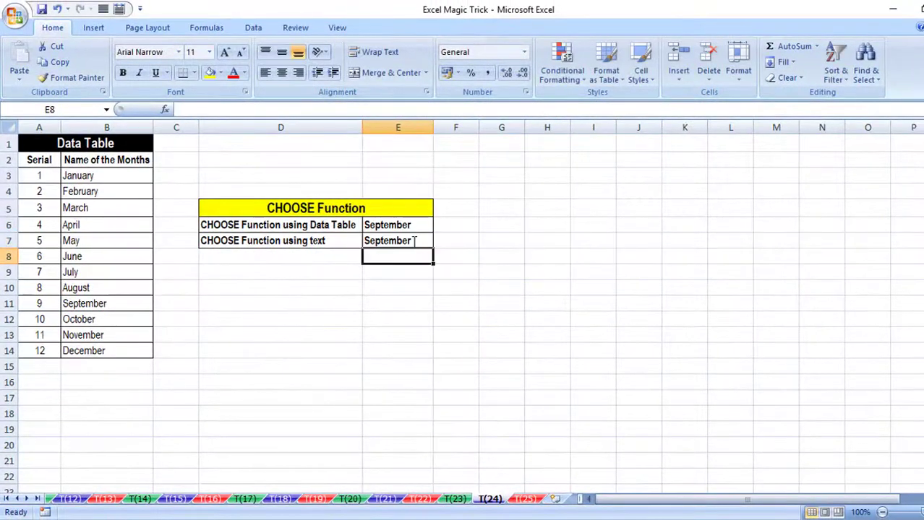
pyautogui.click(526, 499)
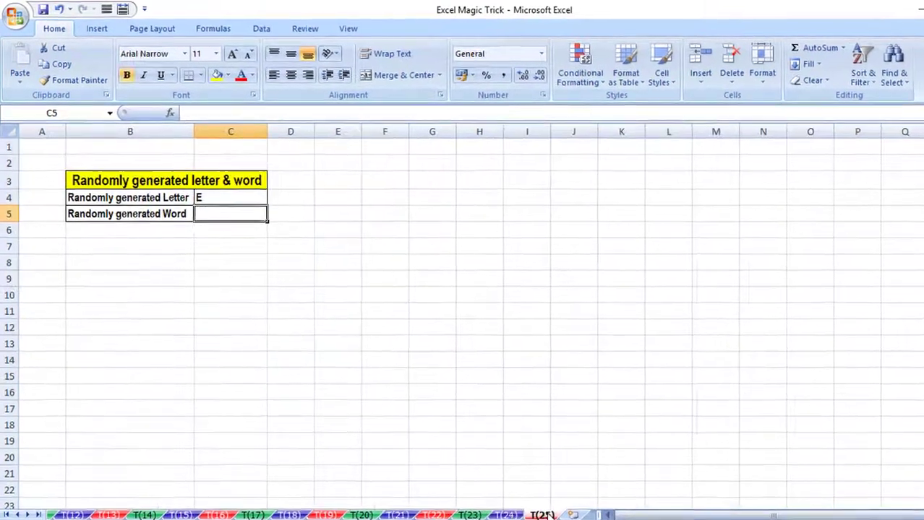
# - Start C5 with =CHOOSE(RANDBETWEEN(1,12), as the random index argument
pyautogui.write('=choo')
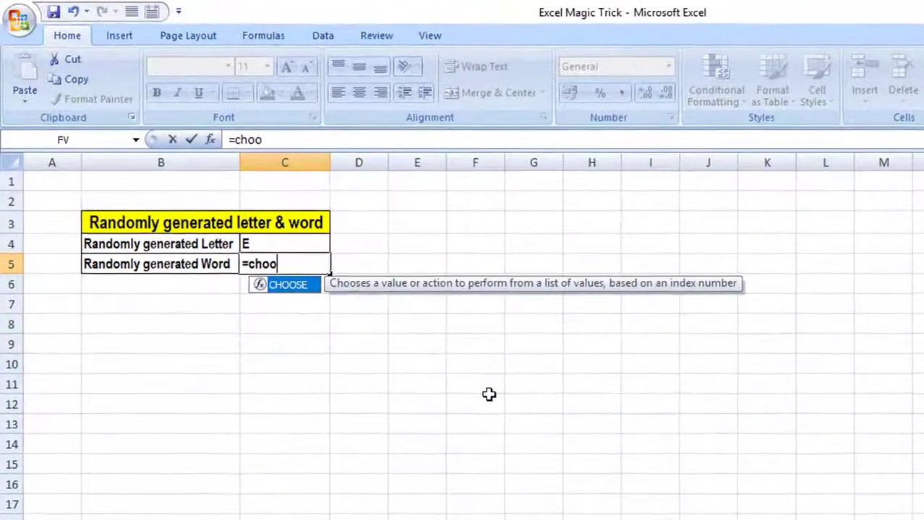
pyautogui.press('Tab')
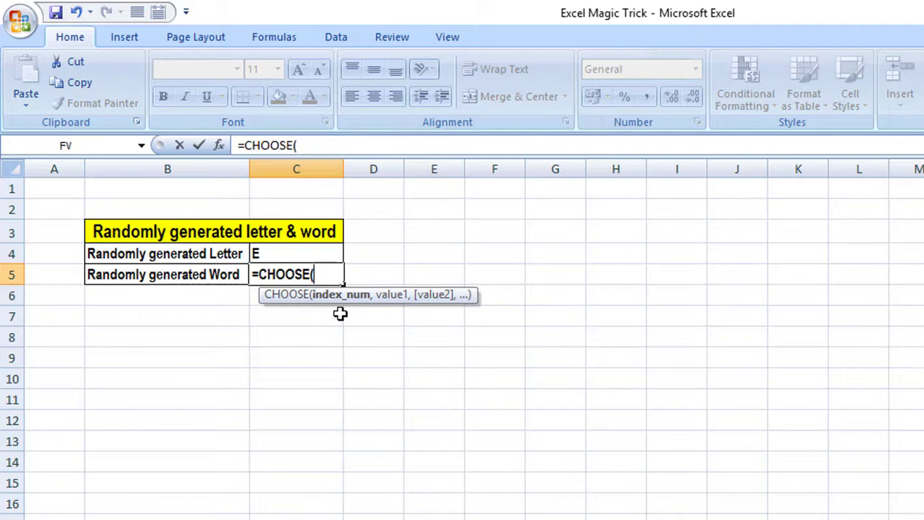
pyautogui.write('rand')
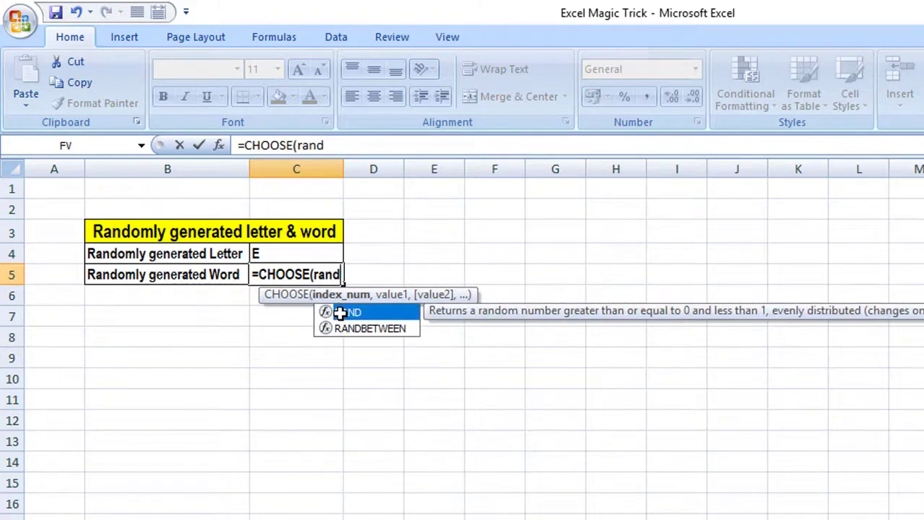
pyautogui.press('Down')
pyautogui.press('Tab')
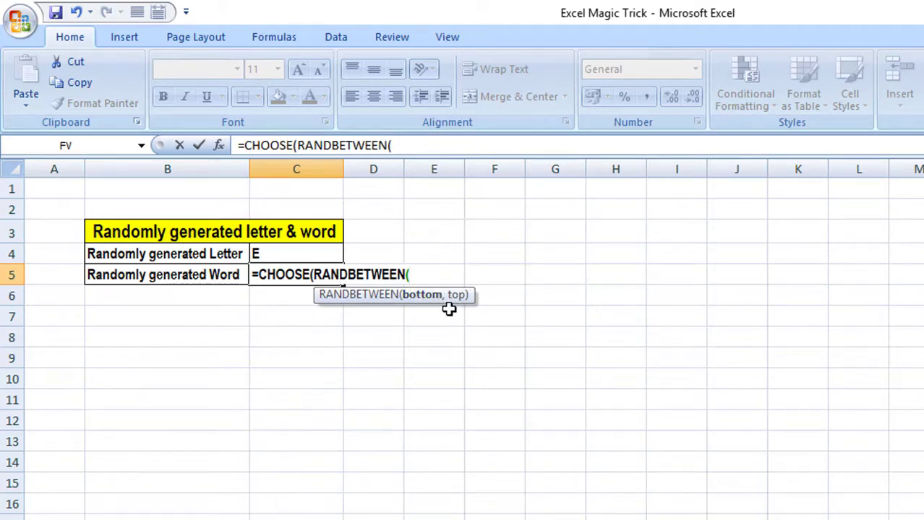
pyautogui.write('1,')
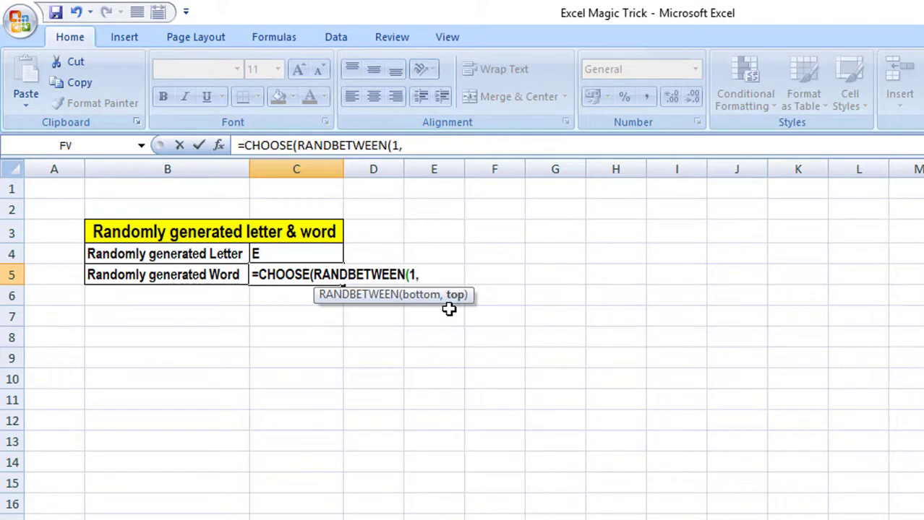
pyautogui.write('12)')
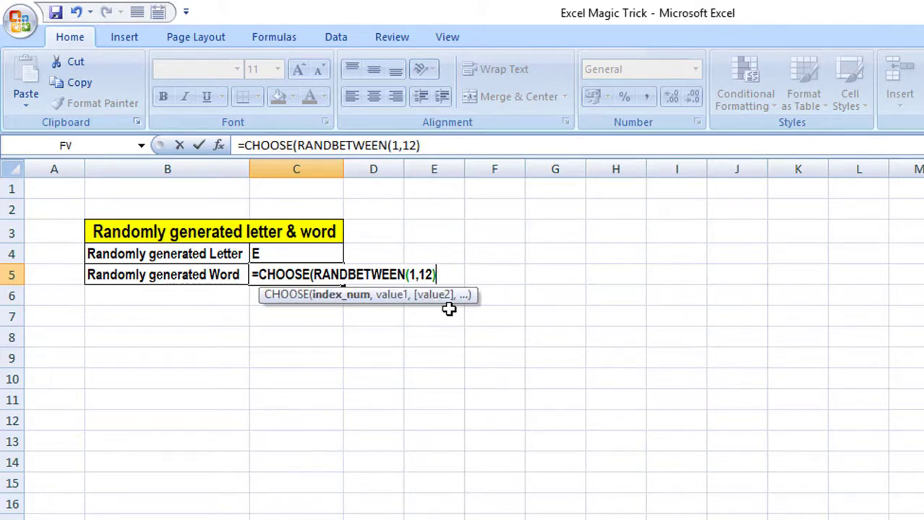
pyautogui.write(',')
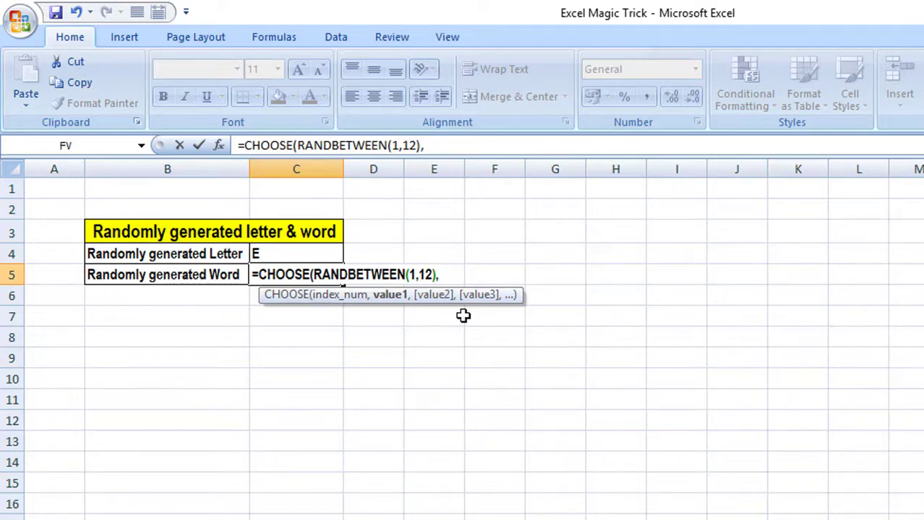
# - Add "January" through "December" as the CHOOSE values in C5, now returning August
pyautogui.write('"January')
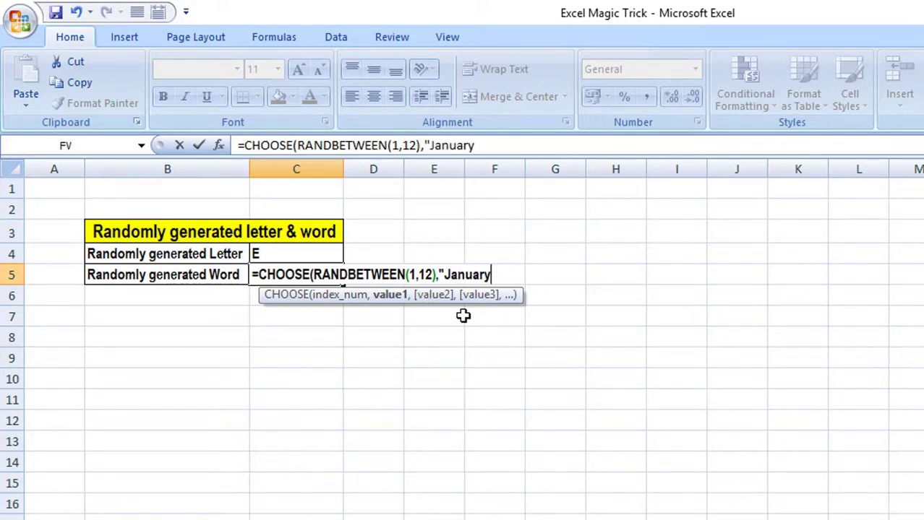
pyautogui.write('",')
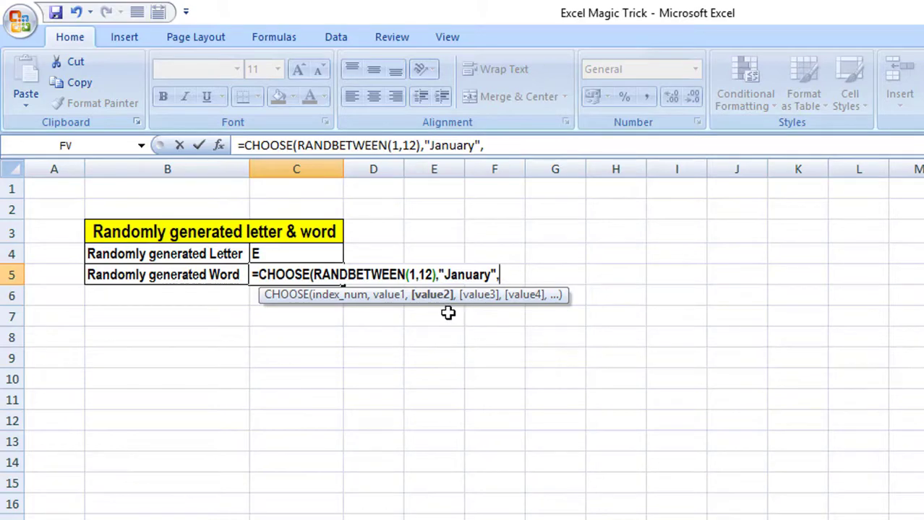
pyautogui.write('"February')
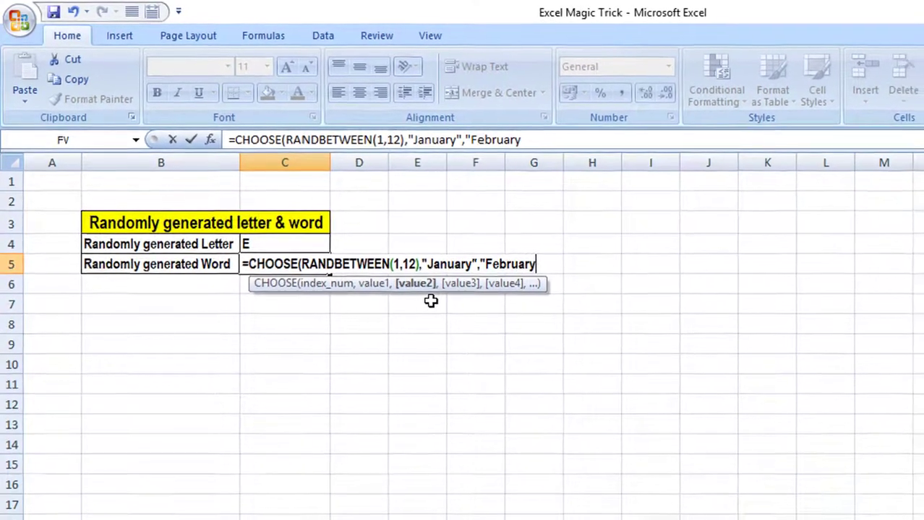
pyautogui.write('"')
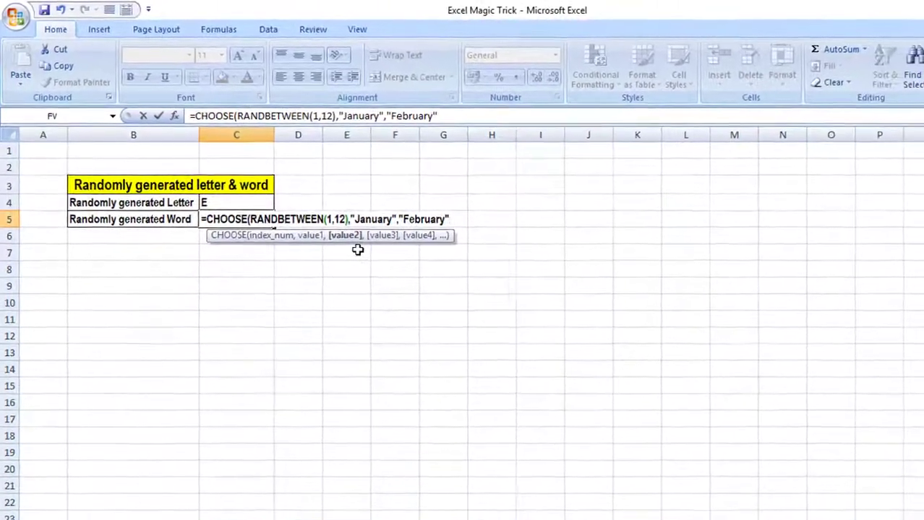
pyautogui.write(',')
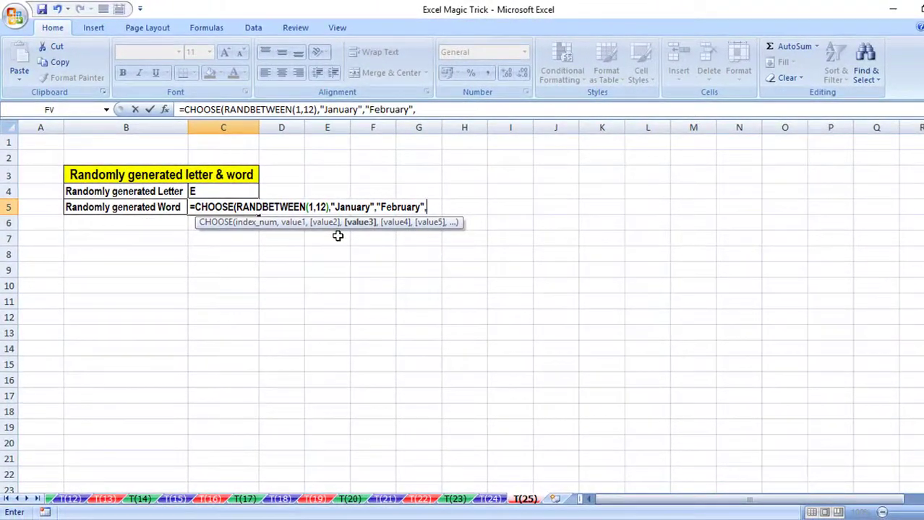
pyautogui.write('"March","April","May","June","July","August","September","October","November","December"')
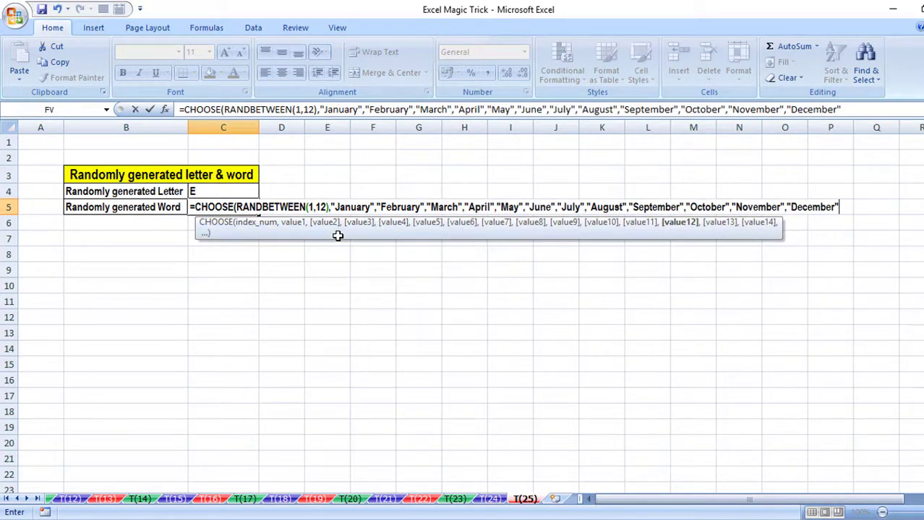
pyautogui.write(')')
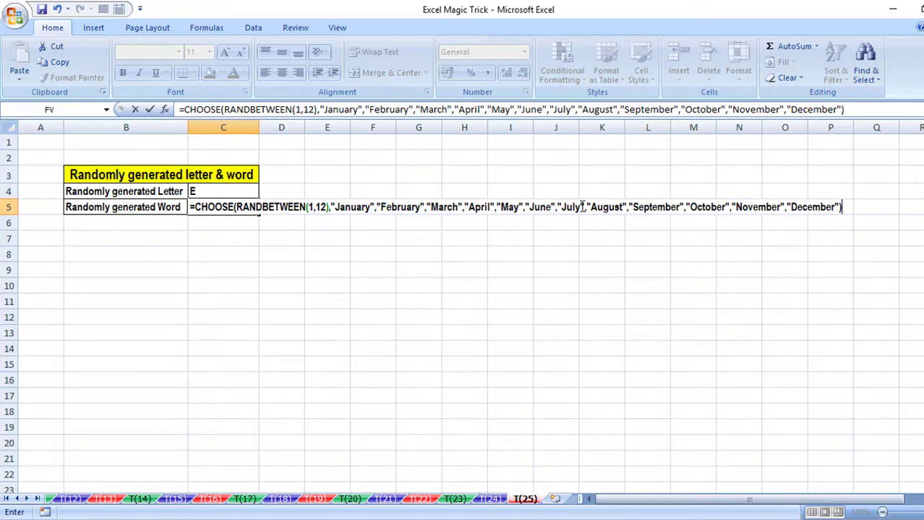
pyautogui.press('Return')
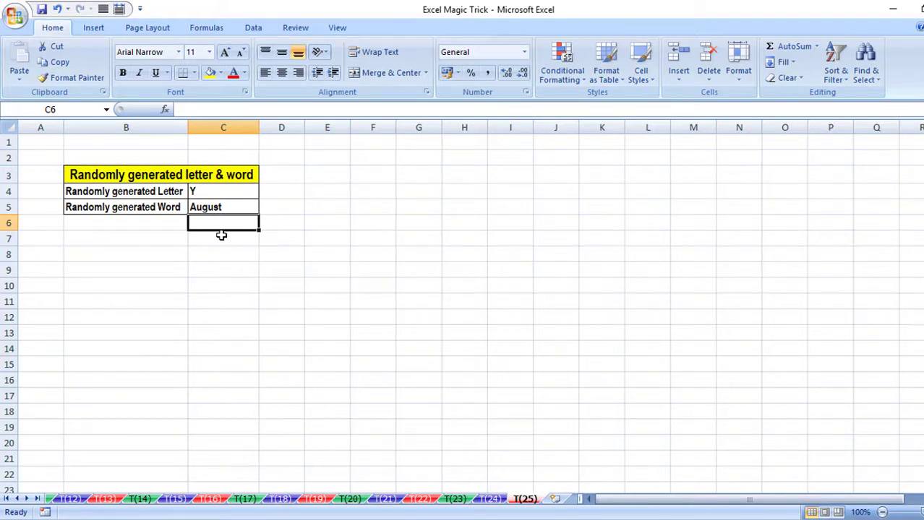
# - Recalculate twice so the table shows Y for the letter and March for the word
pyautogui.press('Return')
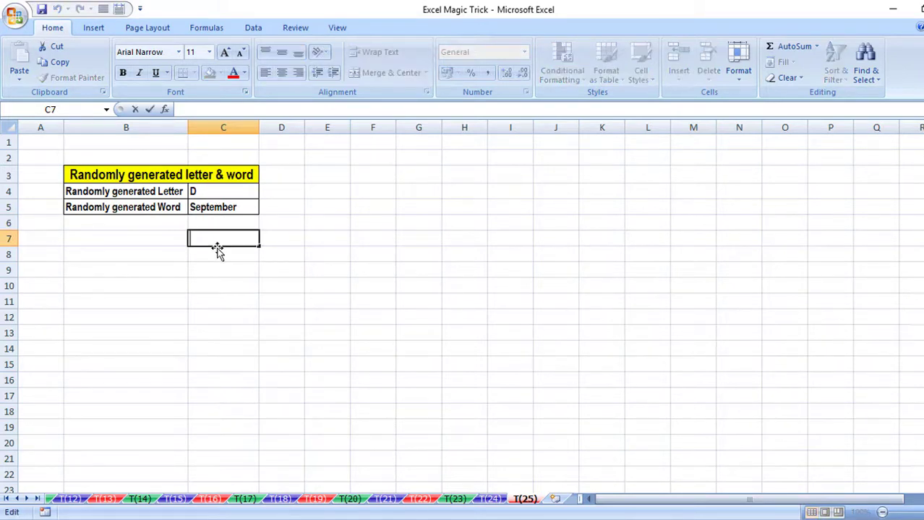
pyautogui.press('Return')
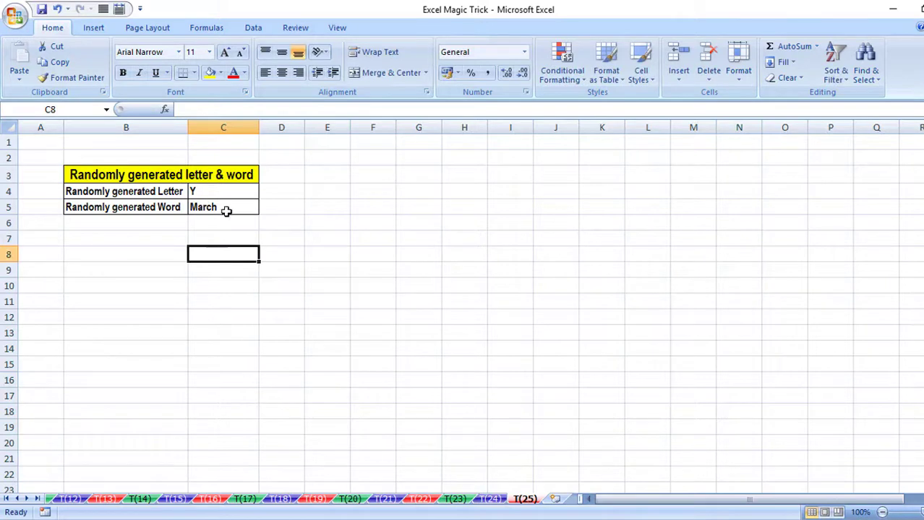